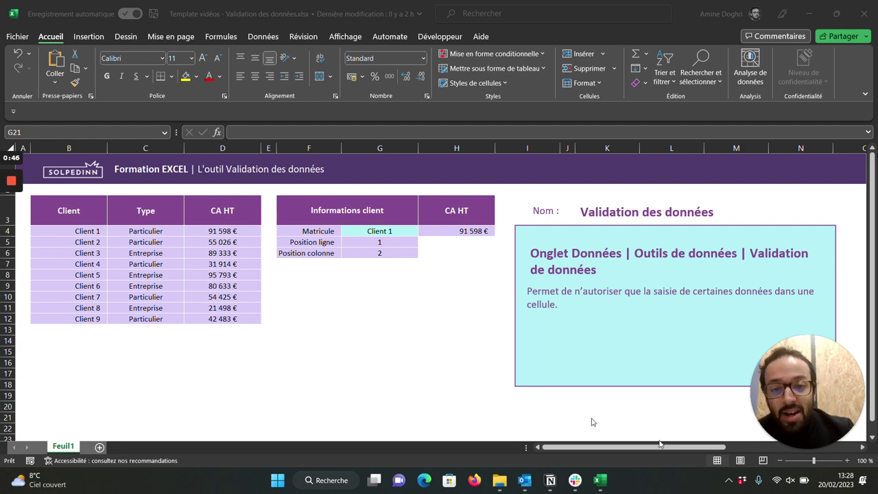
- Choose Client 4 from the Matricule dropdown list in G4
click(400, 234)
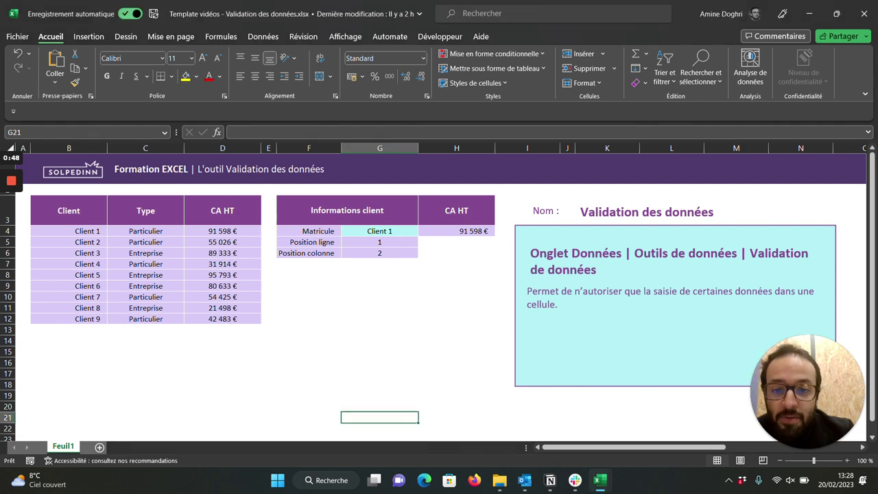
click(423, 232)
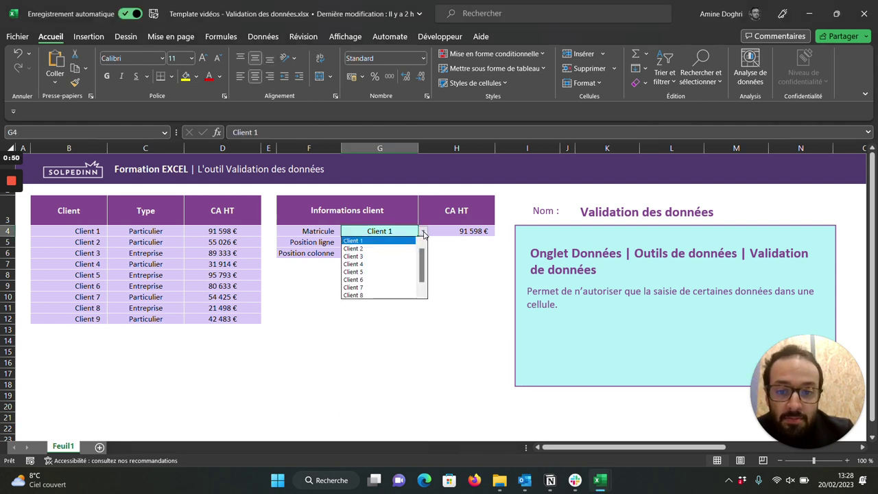
mouse_move(423, 251)
mouse_down()
mouse_move(418, 277)
mouse_move(421, 260)
mouse_up()
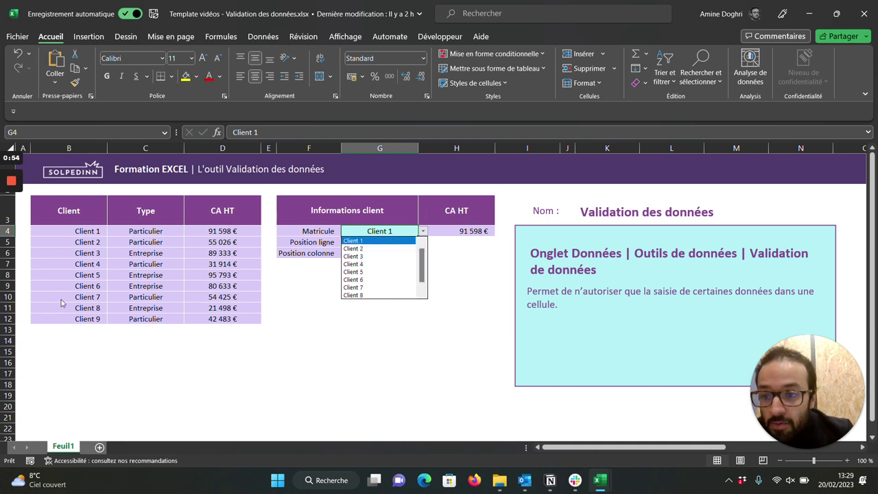
click(384, 264)
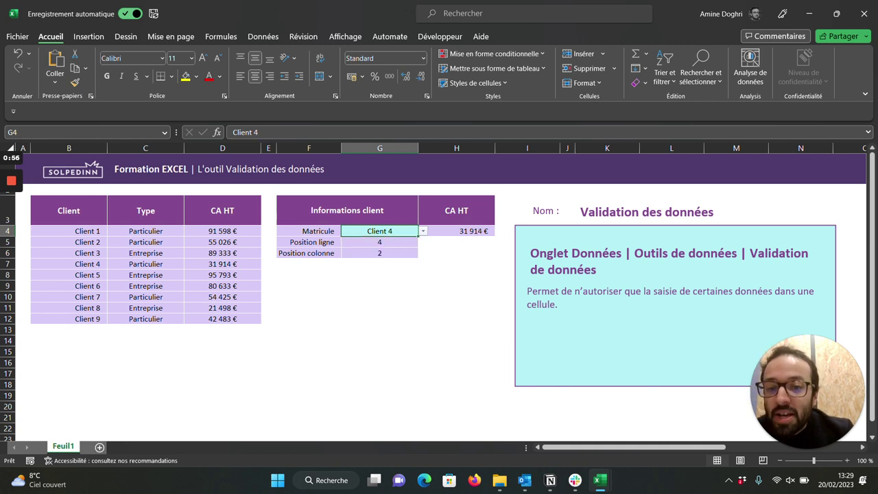
- Test G4 with Client 10 and a made-up client name, cancelling each rejection
text(Client 10)
key(Return)
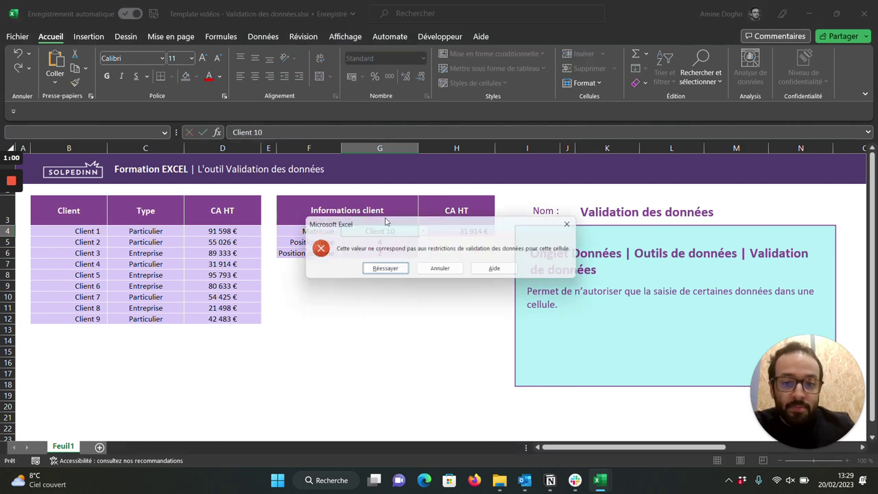
click(460, 272)
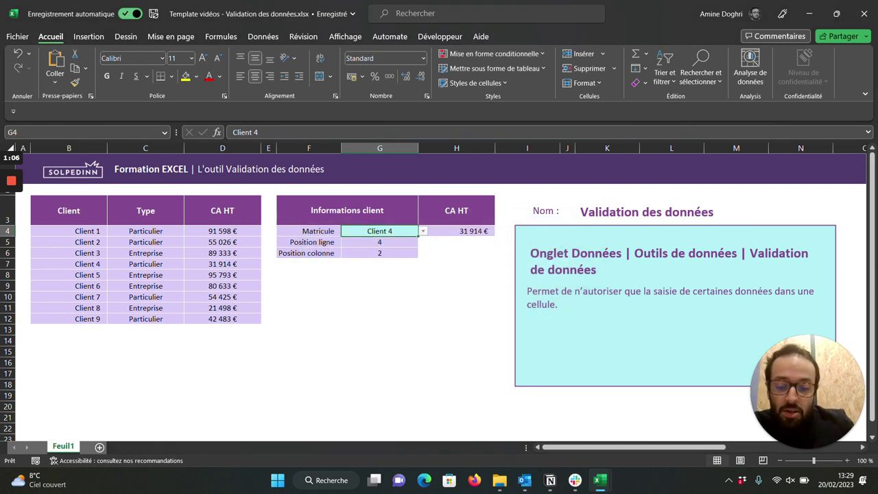
text(Romain le client)
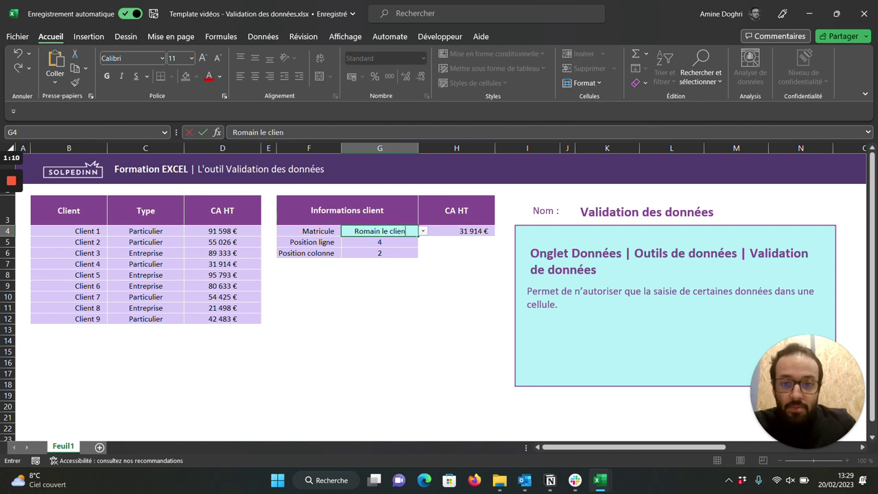
key(Return)
click(432, 272)
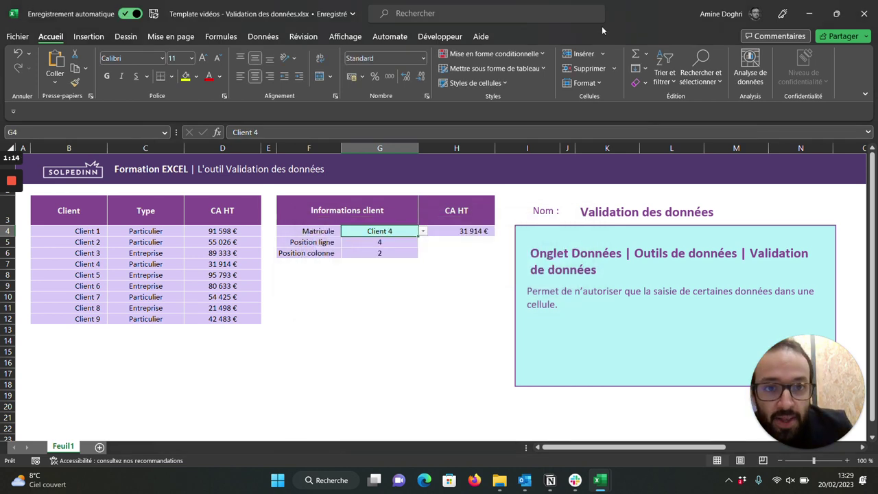
- Open G4's Validation des données settings and keep Liste as the allowed entry type
click(257, 37)
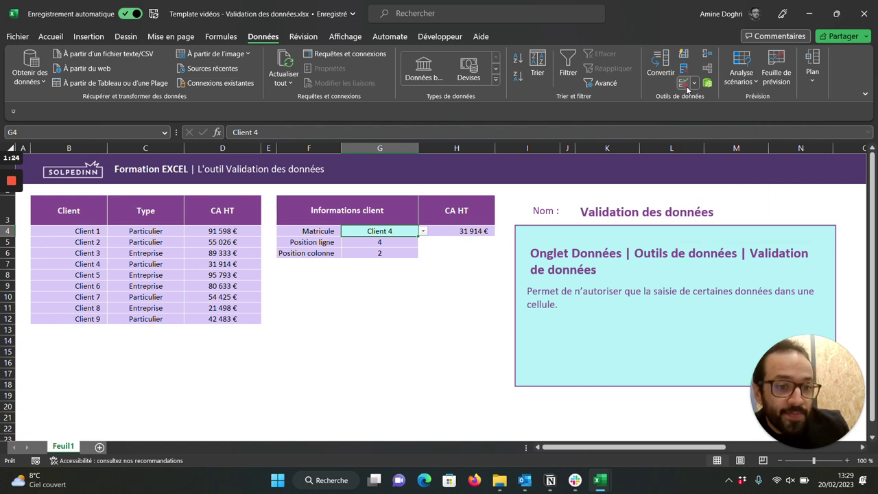
click(684, 83)
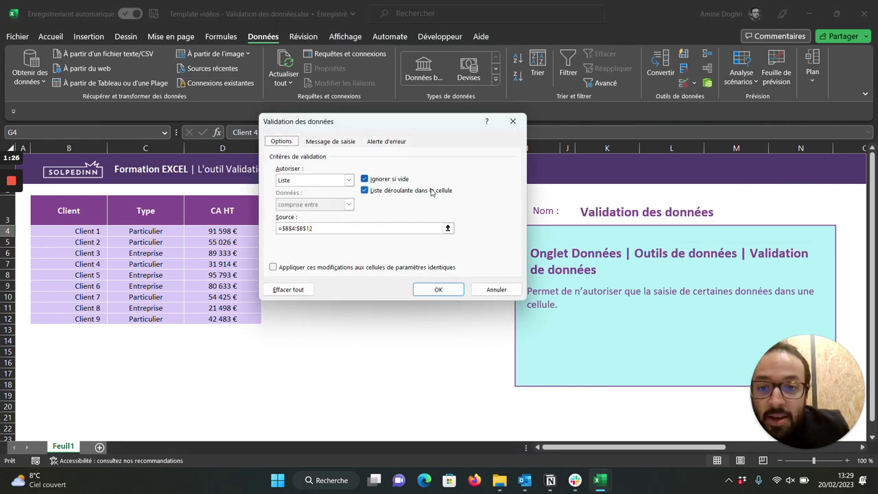
click(348, 180)
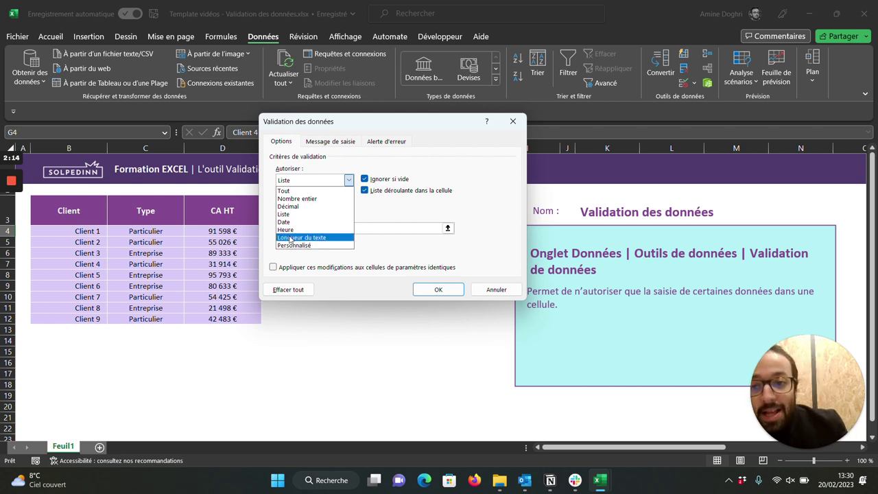
click(288, 214)
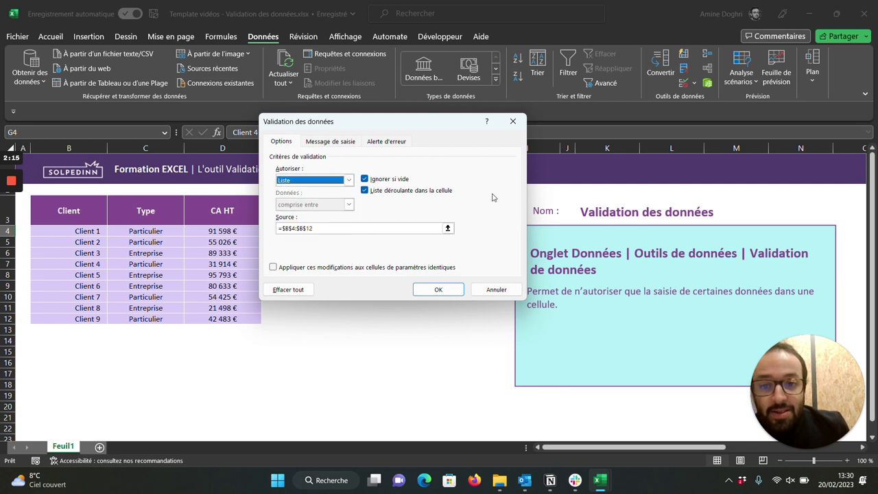
click(338, 145)
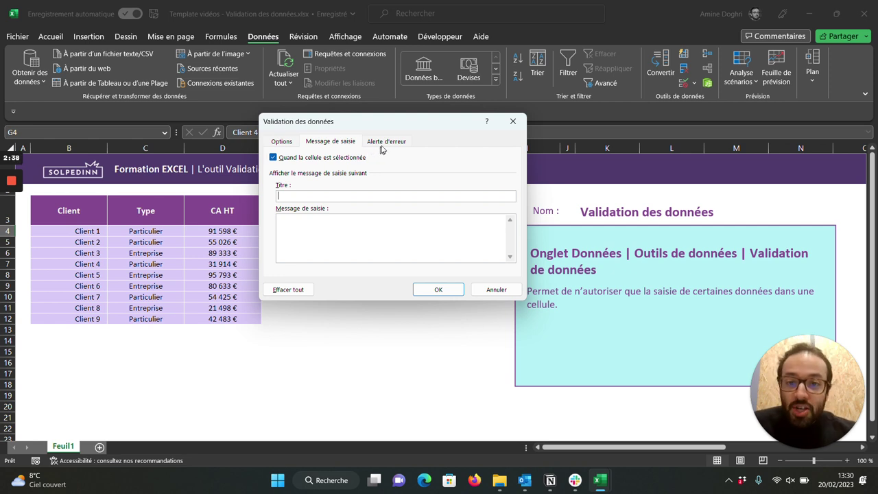
- Go from the Message de saisie tab to the error alert settings of G4's validation
click(387, 142)
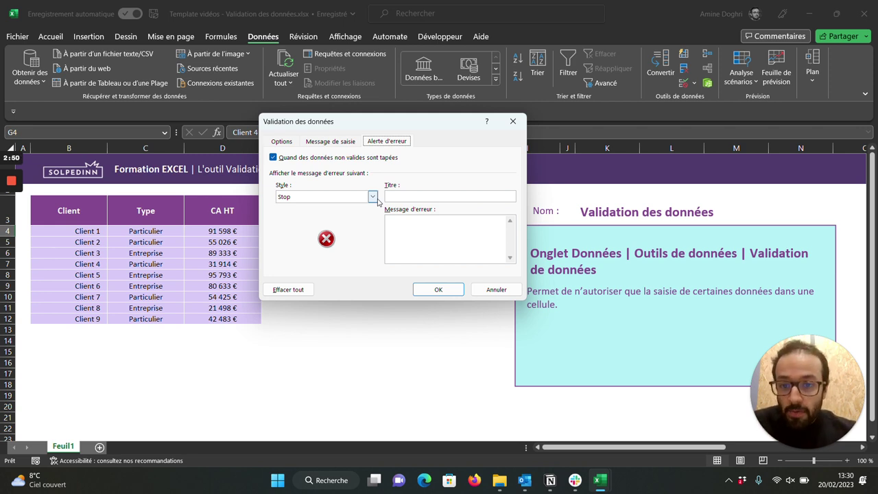
- Keep the Stop alert style and close the validation dialog without changes
click(373, 197)
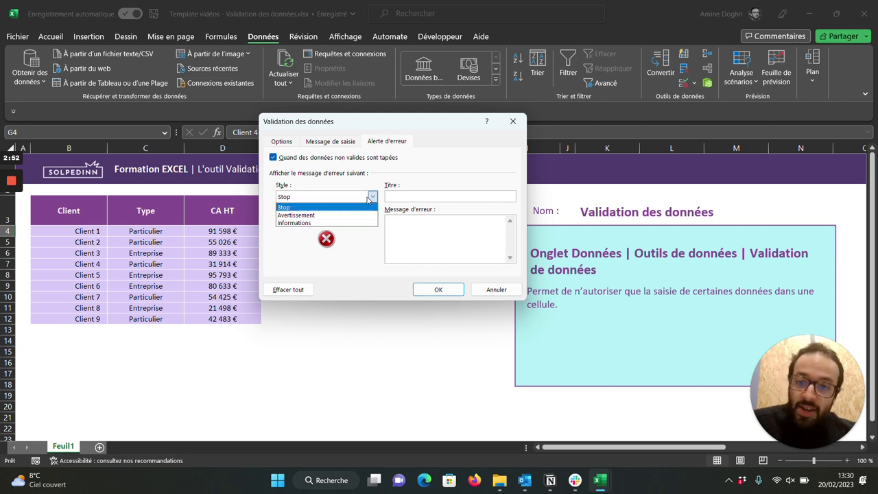
click(373, 198)
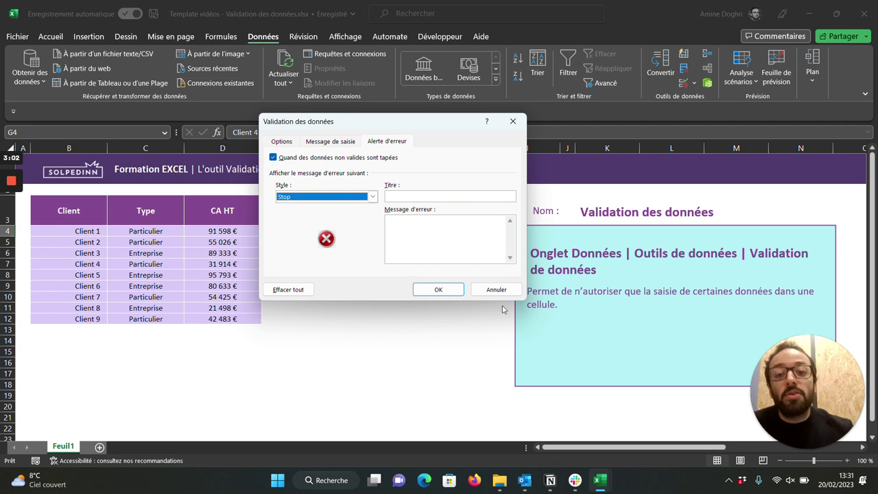
click(496, 290)
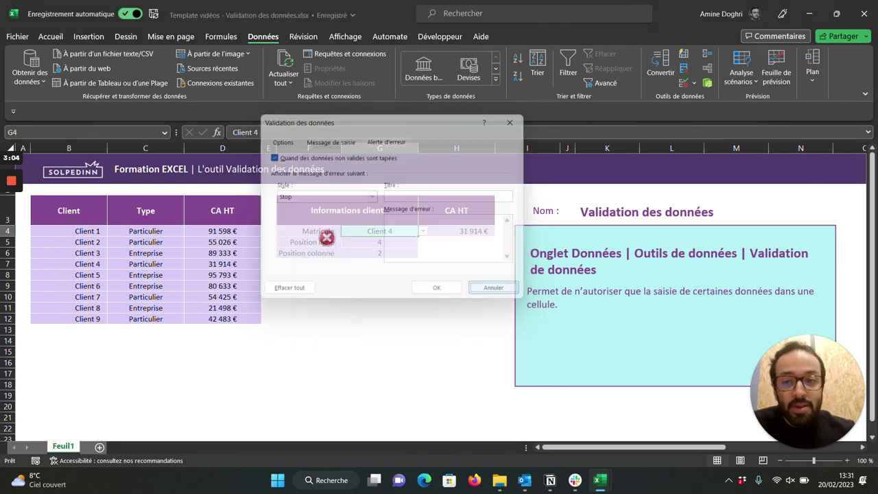